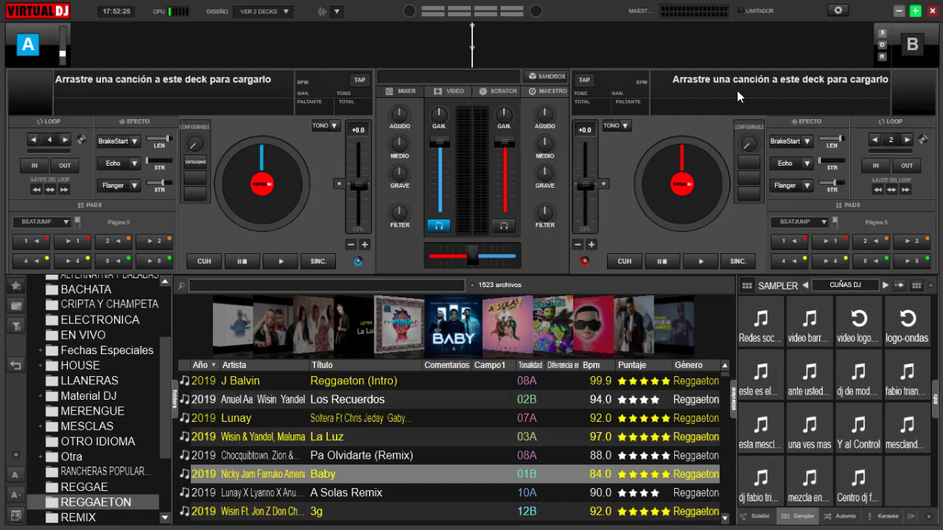
# Step: Open the configuration options and show the complete list of options (Lista Completa de Opciones de Configuración)
pyautogui.click(839, 11)
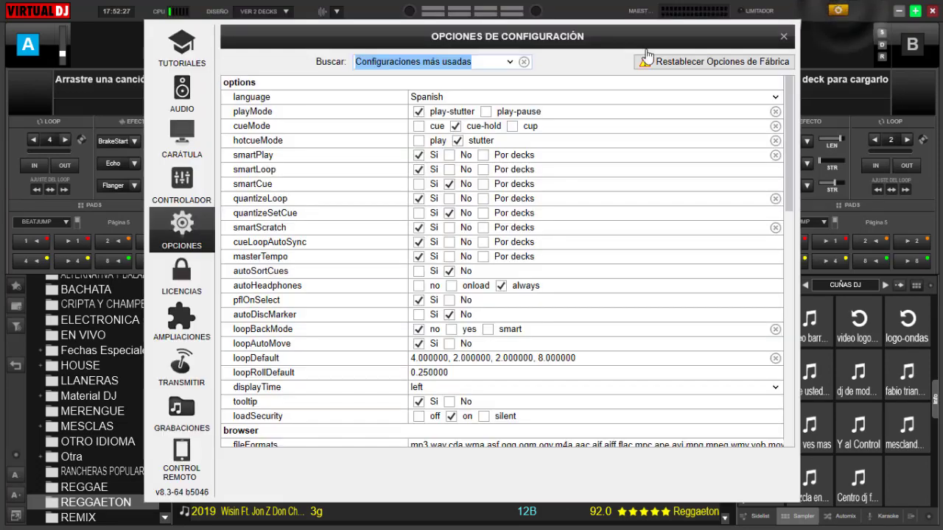
pyautogui.click(510, 63)
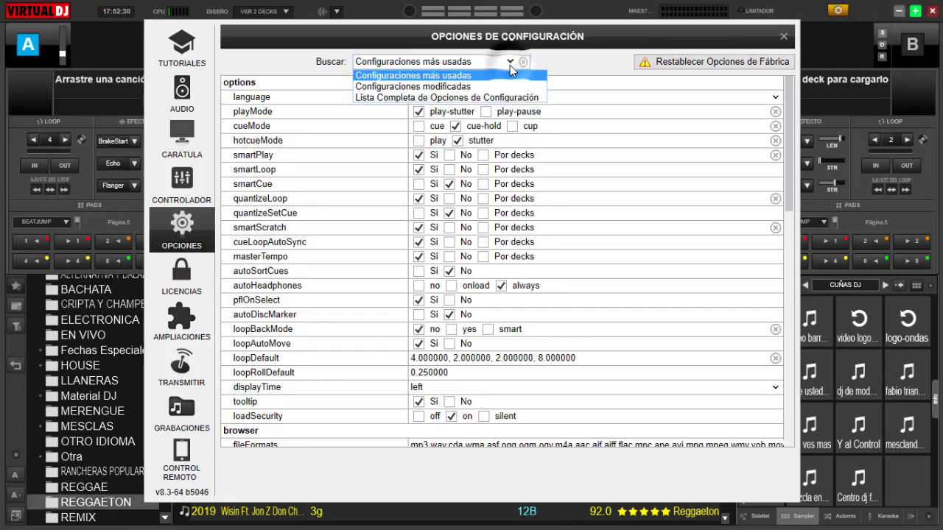
pyautogui.click(472, 98)
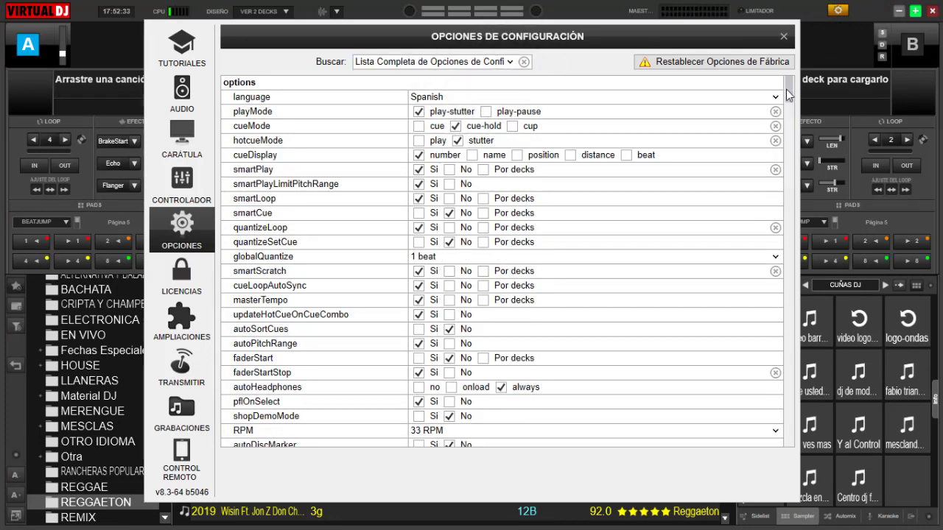
# Step: Set the browserDaysSongsAreNew option to 90 days and close the configuration
pyautogui.moveTo(790, 94); pyautogui.dragTo(790, 181)
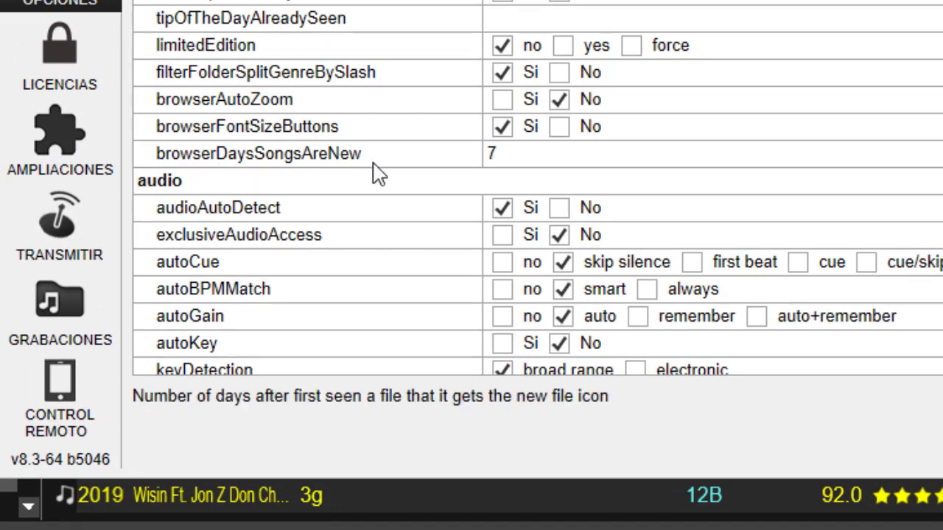
pyautogui.click(548, 157)
pyautogui.click(537, 156)
pyautogui.press('BackSpace')
pyautogui.write('2')
pyautogui.write('0')
pyautogui.press('BackSpace')
pyautogui.press('BackSpace')
pyautogui.write('90')
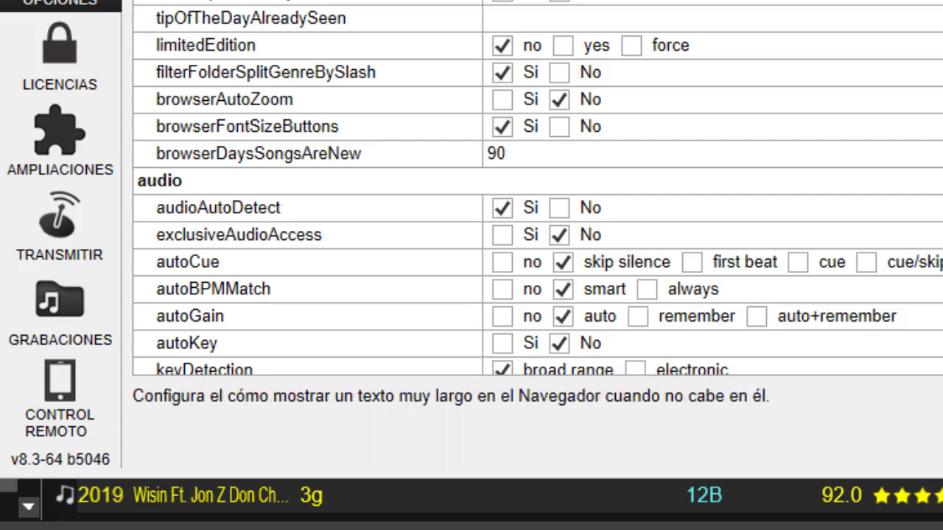
pyautogui.press('Escape')
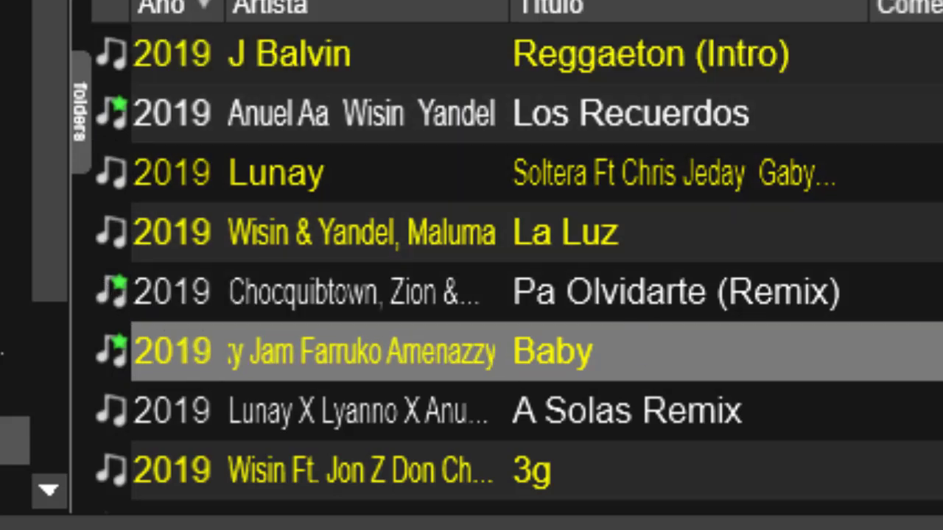
# Step: Look through the REGGAETON folder's song list to examine which tracks carry the new-file icon
pyautogui.scroll(-4, 518, 268)
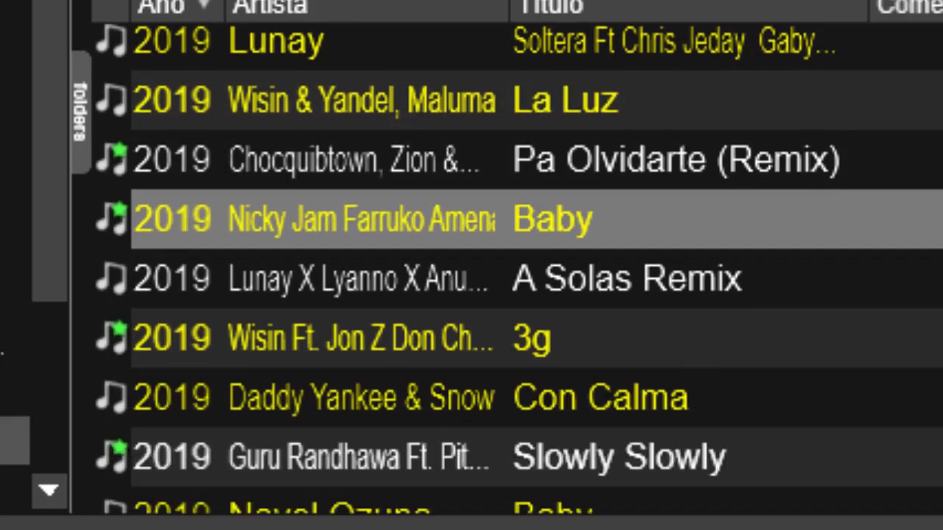
pyautogui.scroll(-2, 518, 268)
pyautogui.scroll(-5, 519, 268)
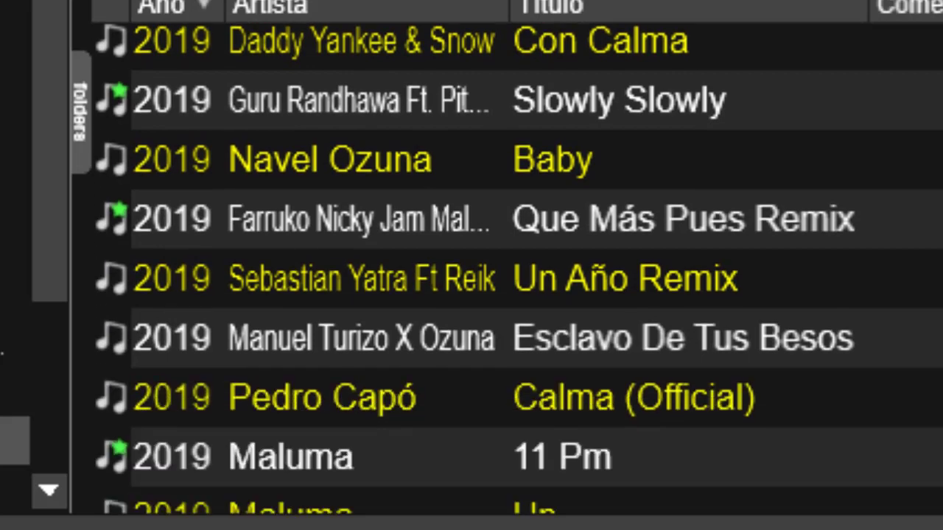
pyautogui.scroll(-6, 518, 269)
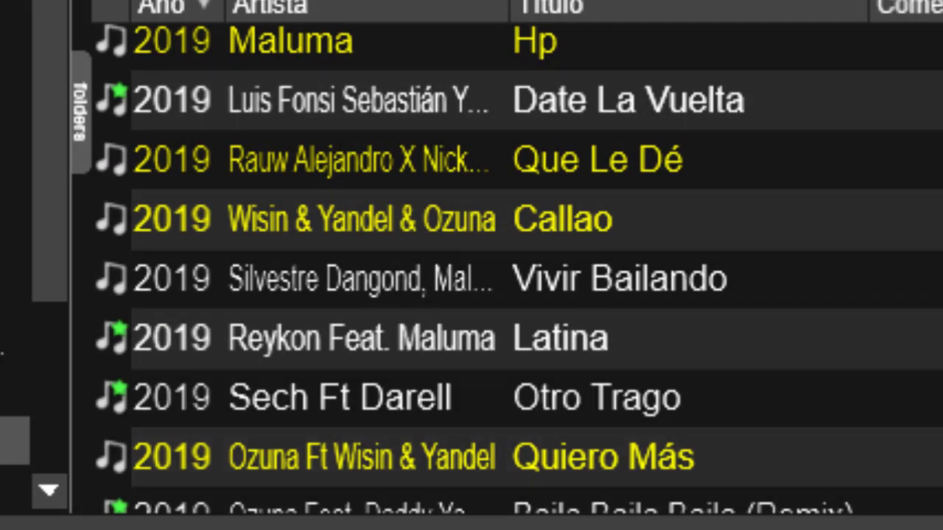
pyautogui.scroll(-6, 519, 268)
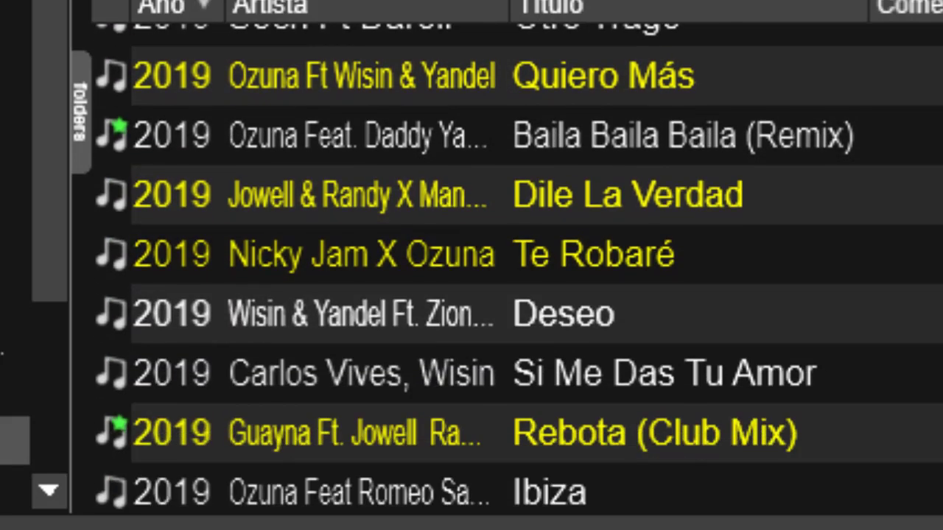
pyautogui.scroll(-4, 518, 268)
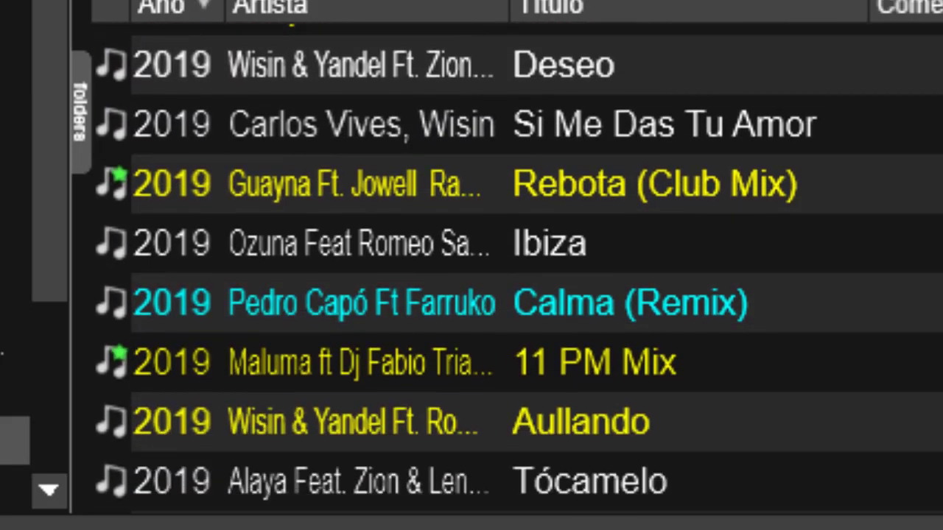
pyautogui.scroll(3, 519, 268)
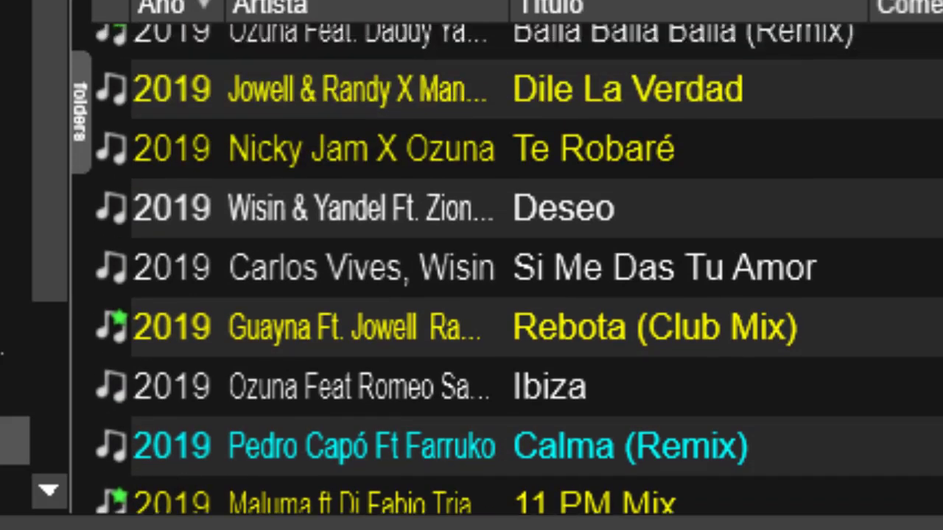
pyautogui.scroll(9, 518, 268)
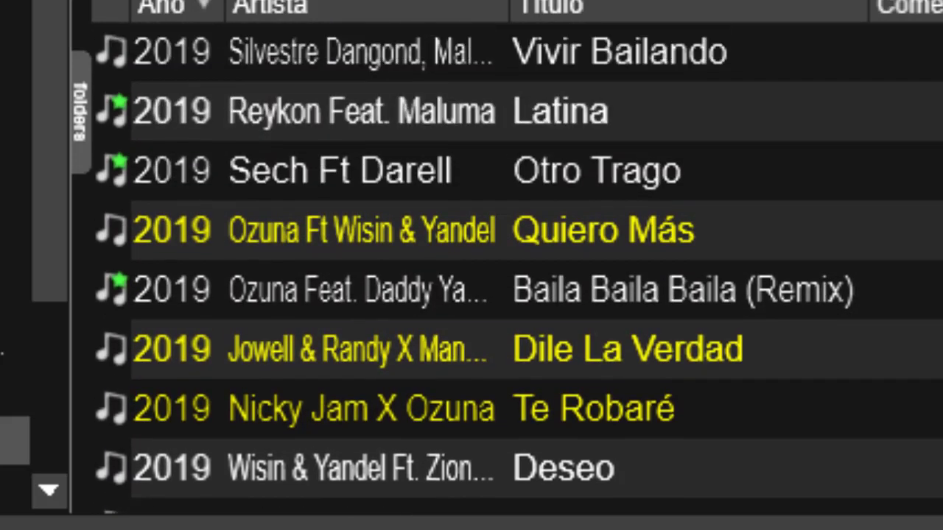
pyautogui.scroll(2, 518, 268)
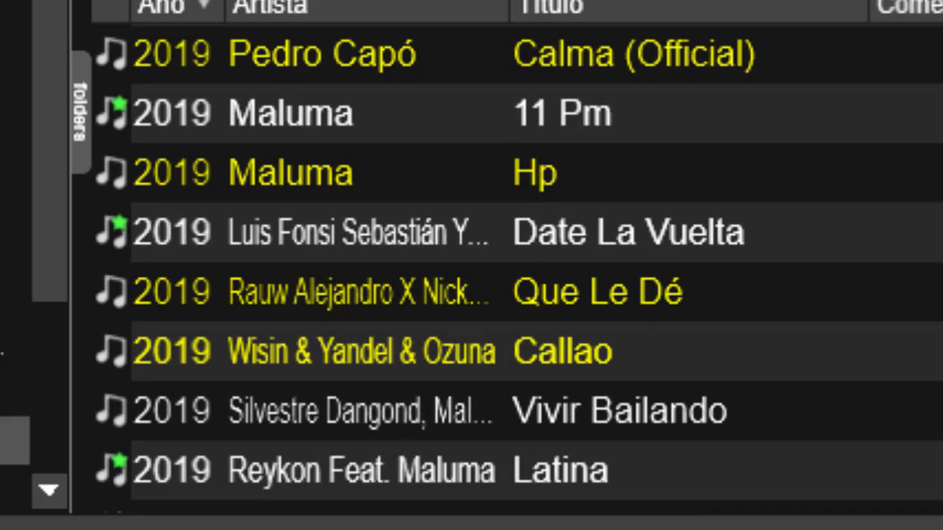
pyautogui.scroll(7, 518, 268)
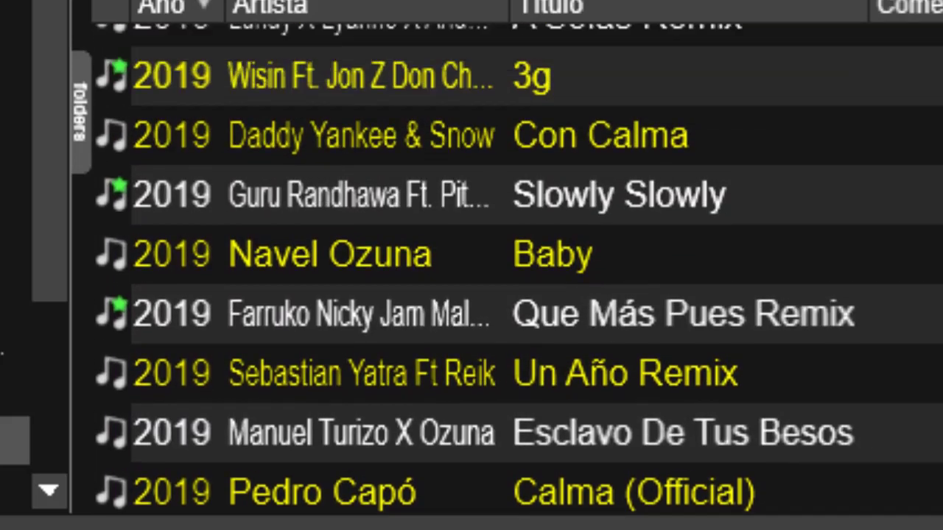
pyautogui.scroll(4, 518, 268)
pyautogui.scroll(3, 519, 268)
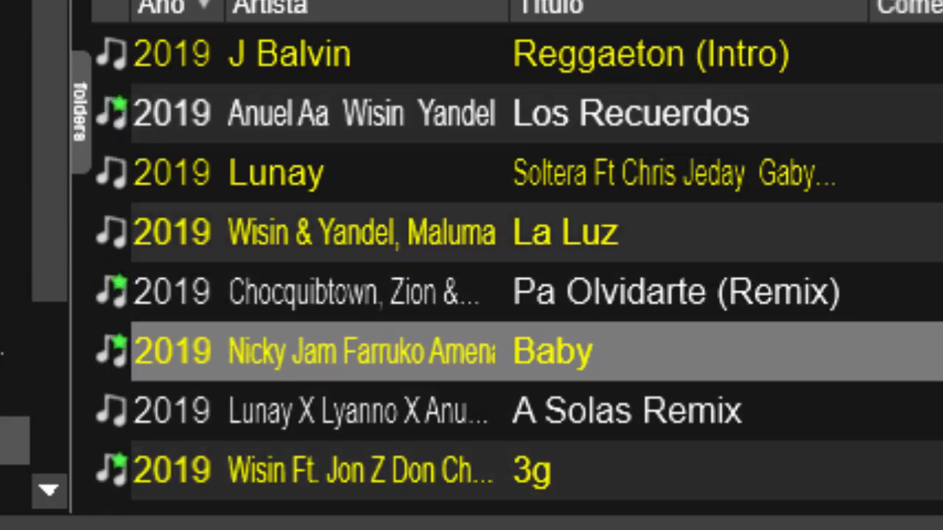
pyautogui.scroll(-3, 516, 272)
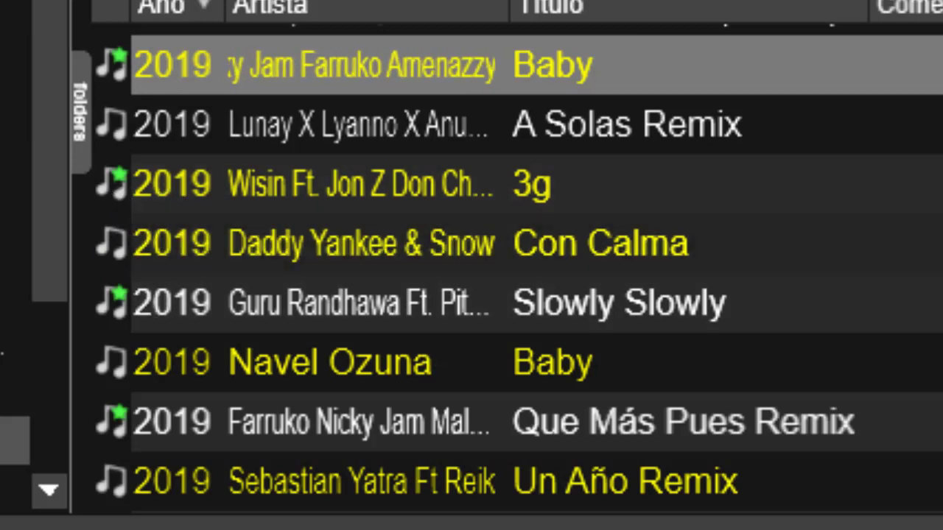
pyautogui.scroll(-1, 515, 273)
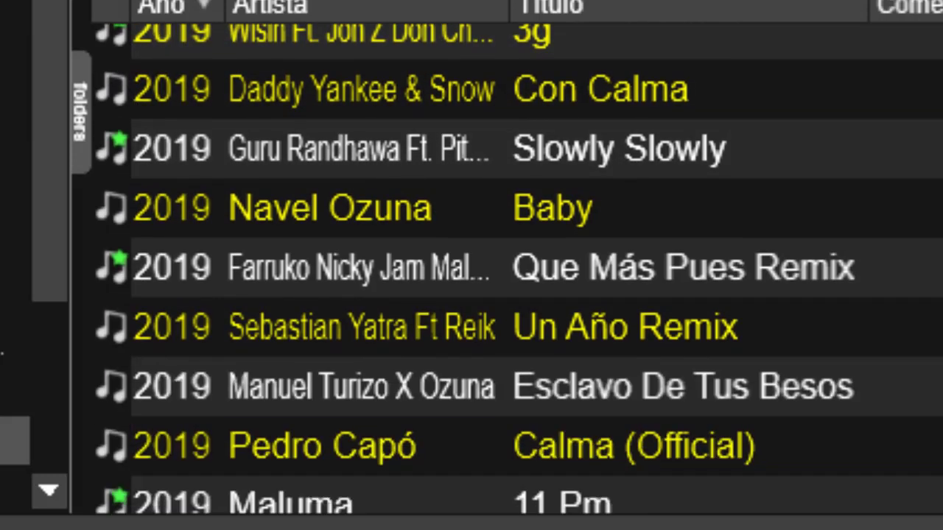
pyautogui.scroll(-1, 516, 272)
pyautogui.scroll(5, 516, 273)
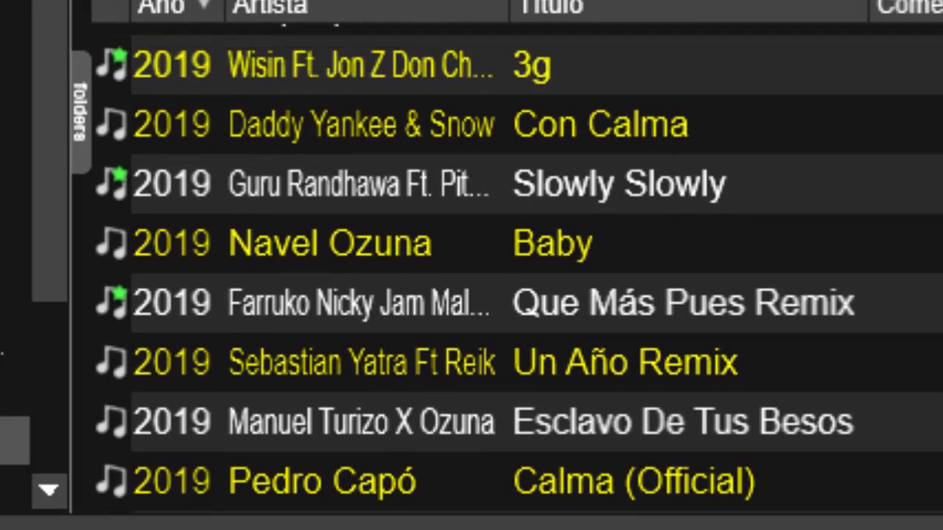
pyautogui.scroll(1, 516, 272)
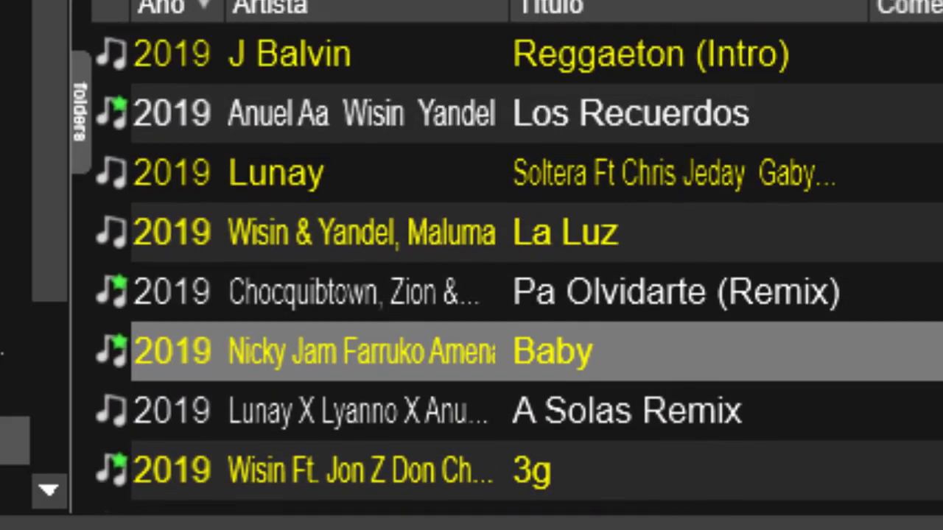